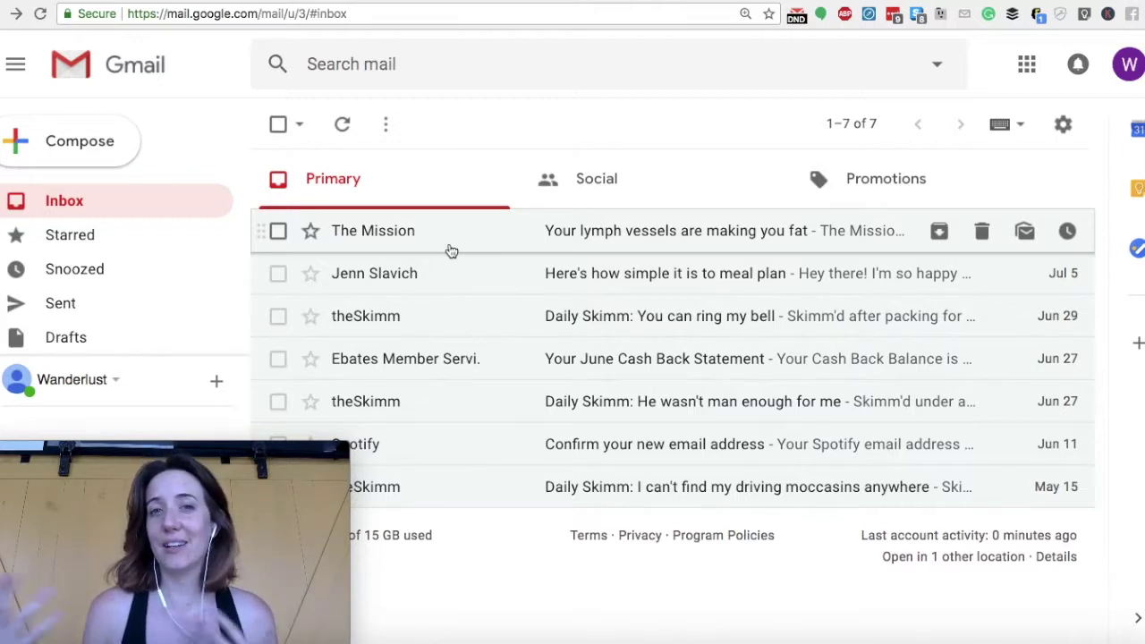
# Open the "Here's how simple it is to meal plan" email and enter "Tomorrow at noon" as its thread reminder time.
pyautogui.click(399, 279)
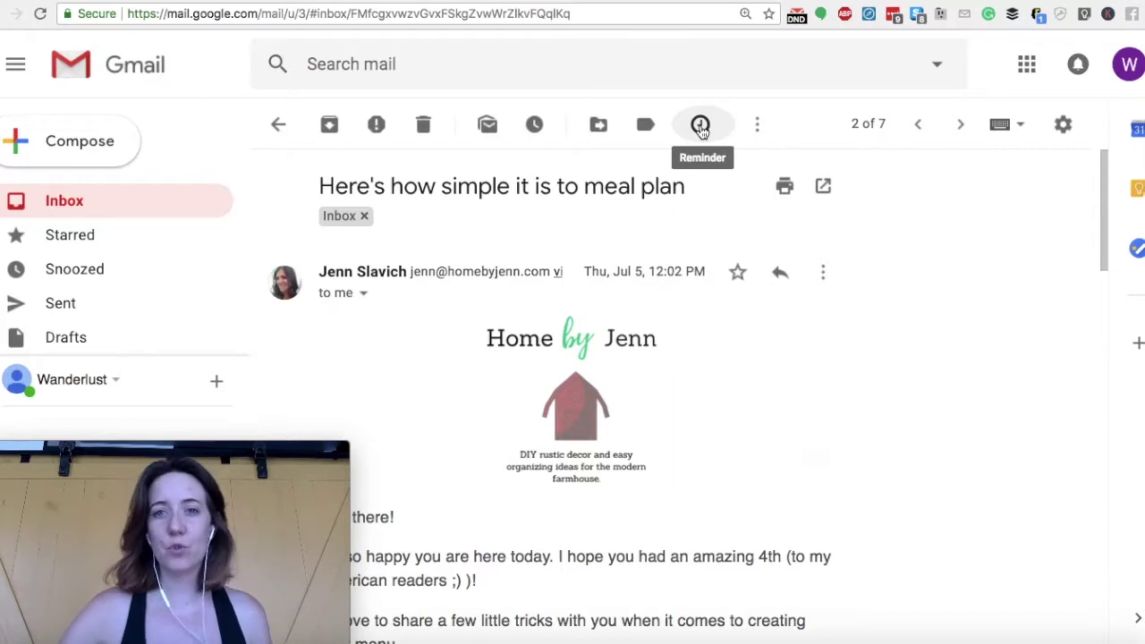
pyautogui.click(701, 131)
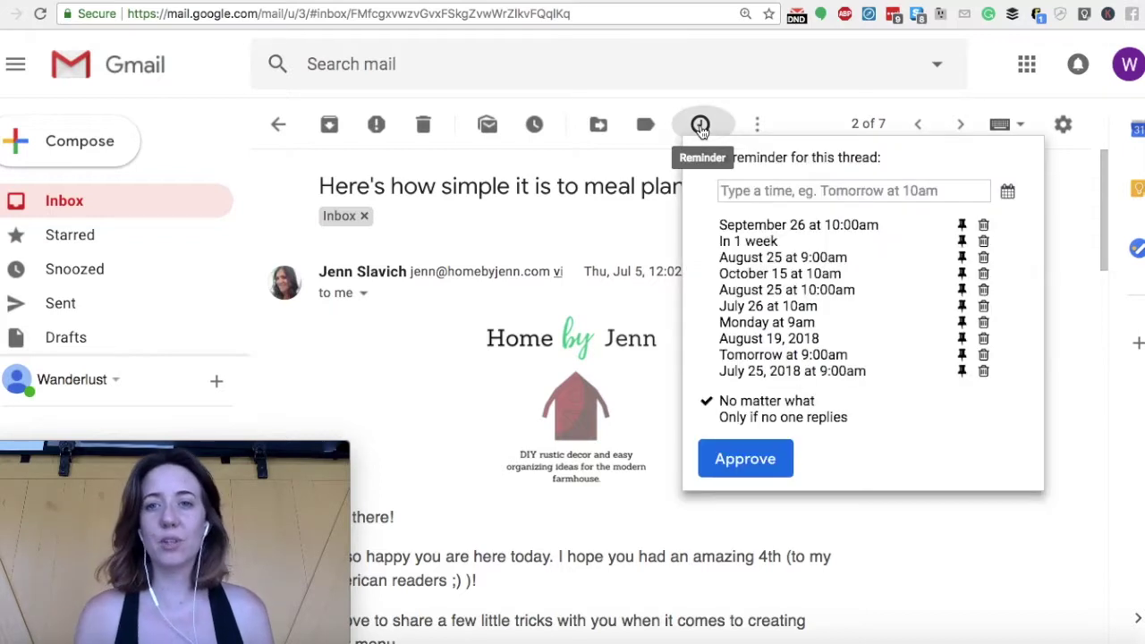
pyautogui.click(788, 185)
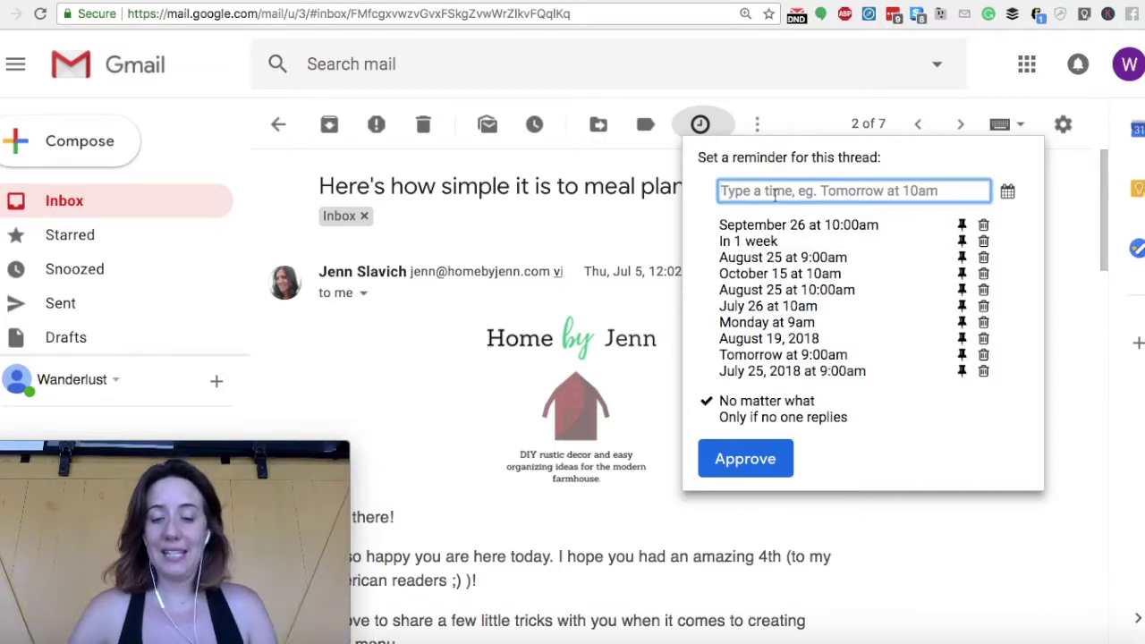
pyautogui.write('Tomorrow at no')
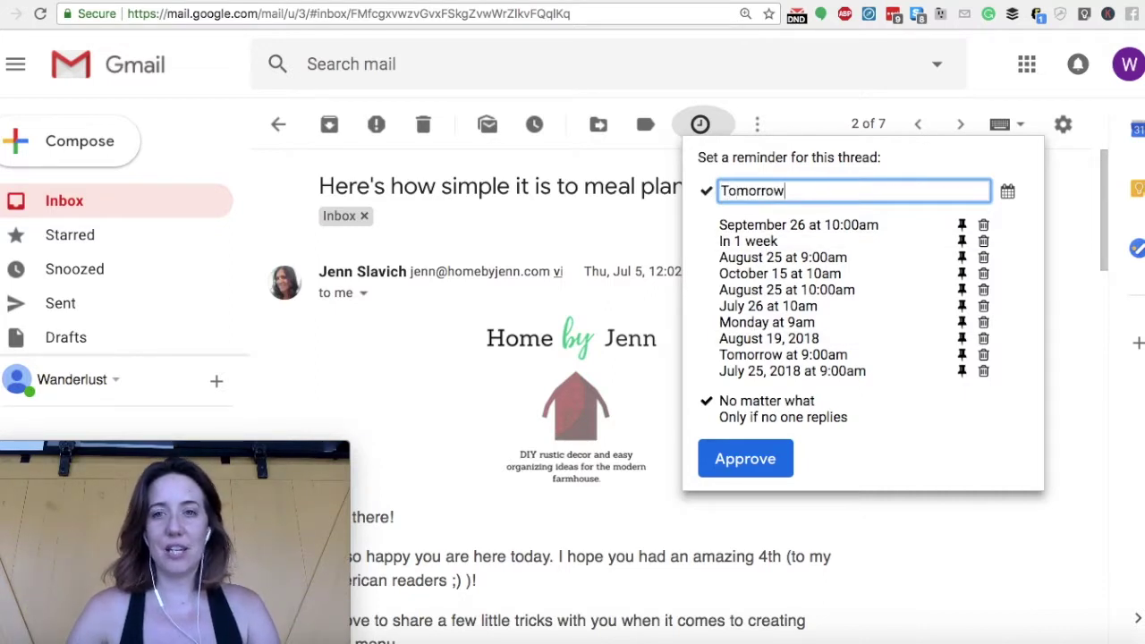
pyautogui.write('on')
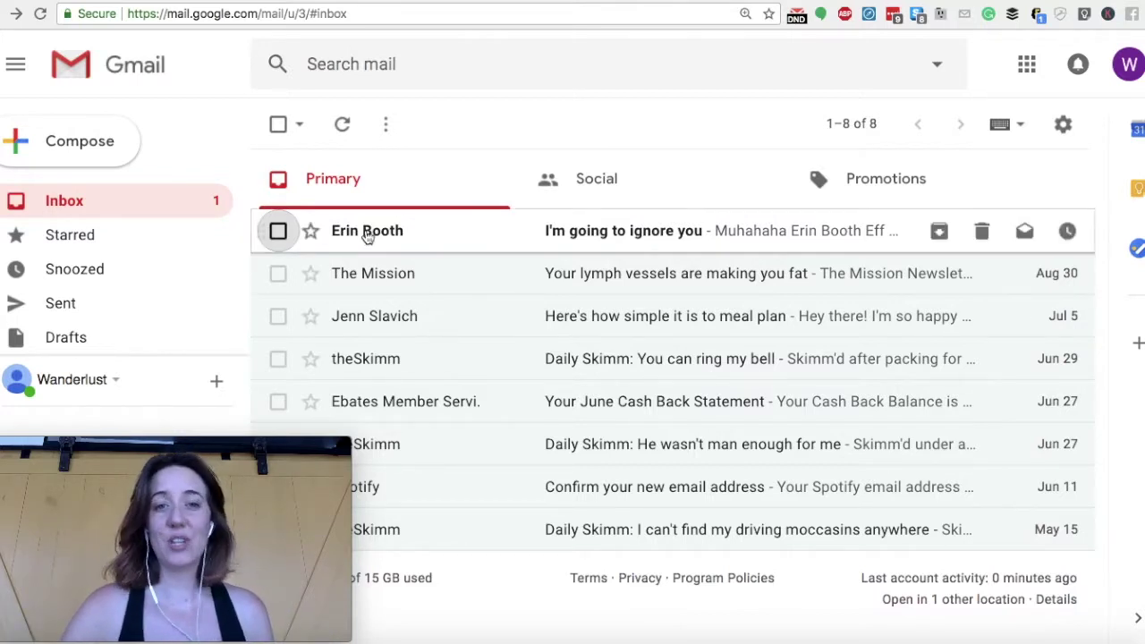
# Open the "I'm going to ignore you" email and write the reply "Initial email to client - requesting info.".
pyautogui.moveTo(367, 233)
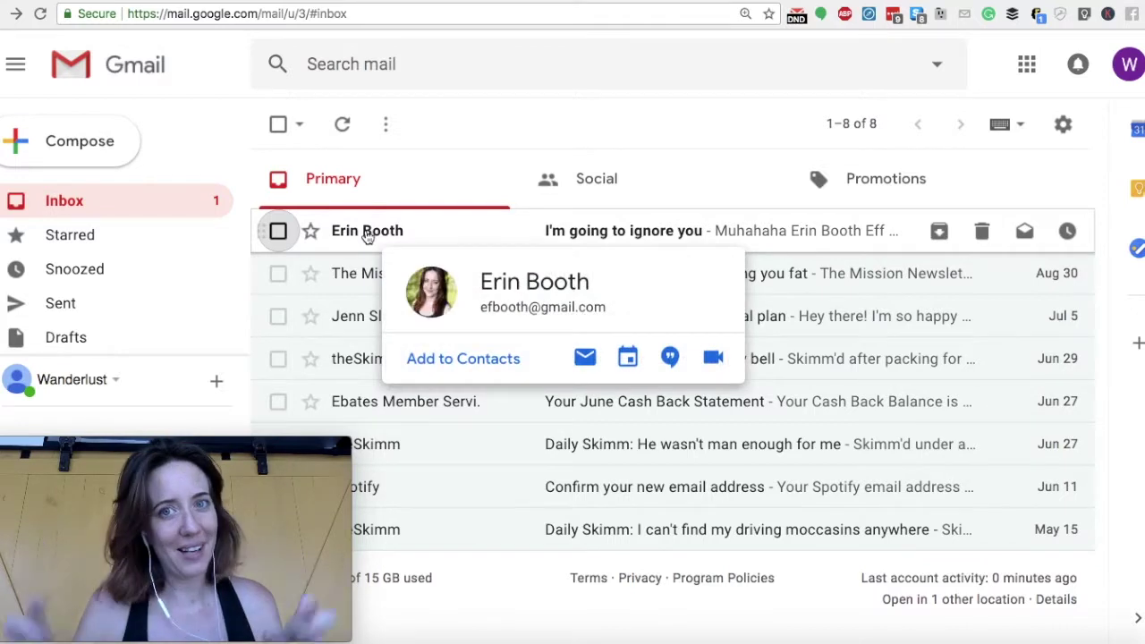
pyautogui.click(367, 234)
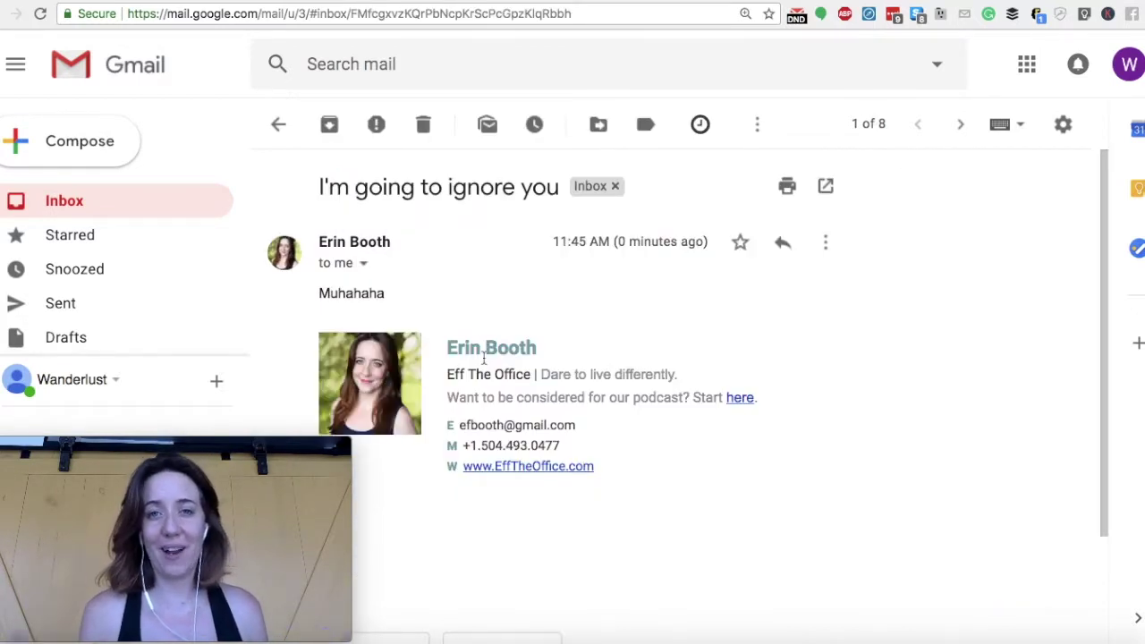
pyautogui.click(784, 244)
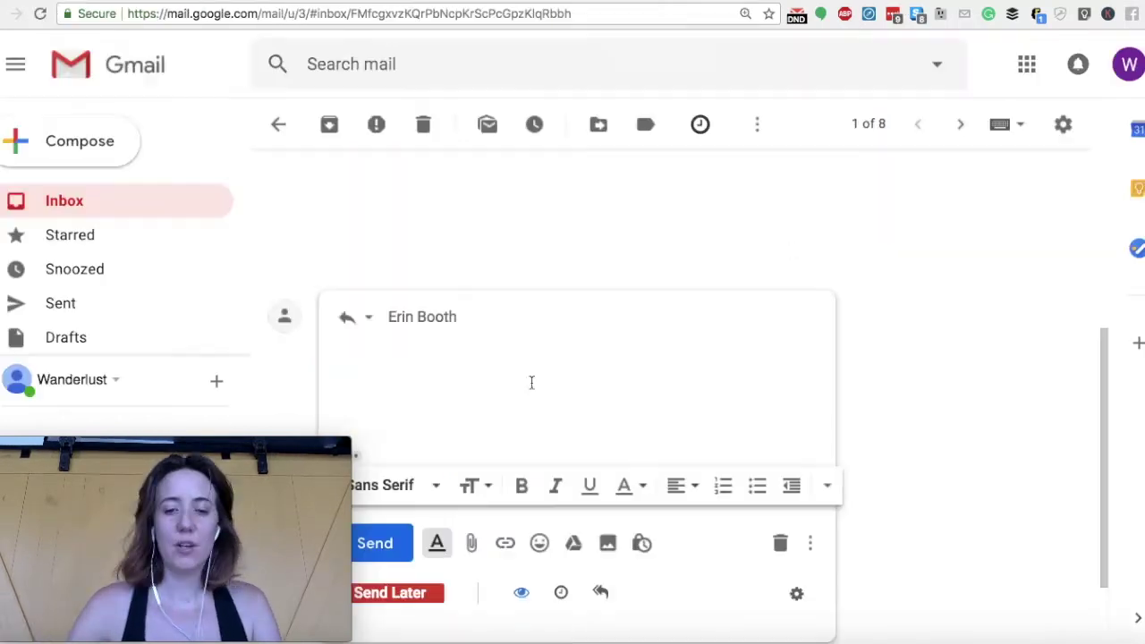
pyautogui.write('Initial')
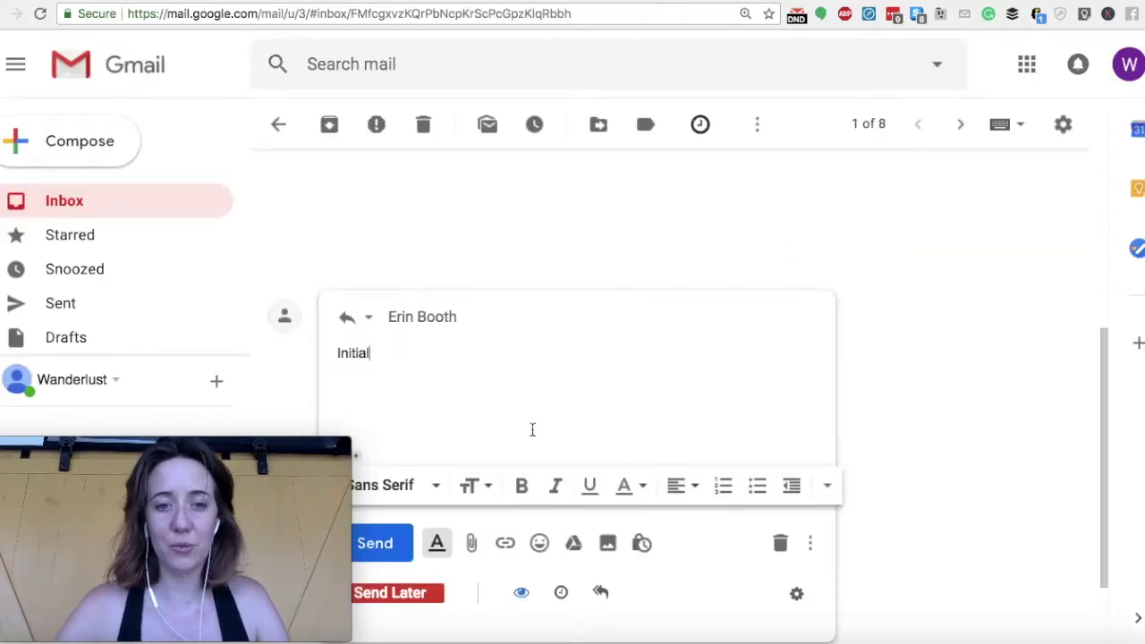
pyautogui.scroll(-1, 458, 464)
pyautogui.scroll(-3, 453, 349)
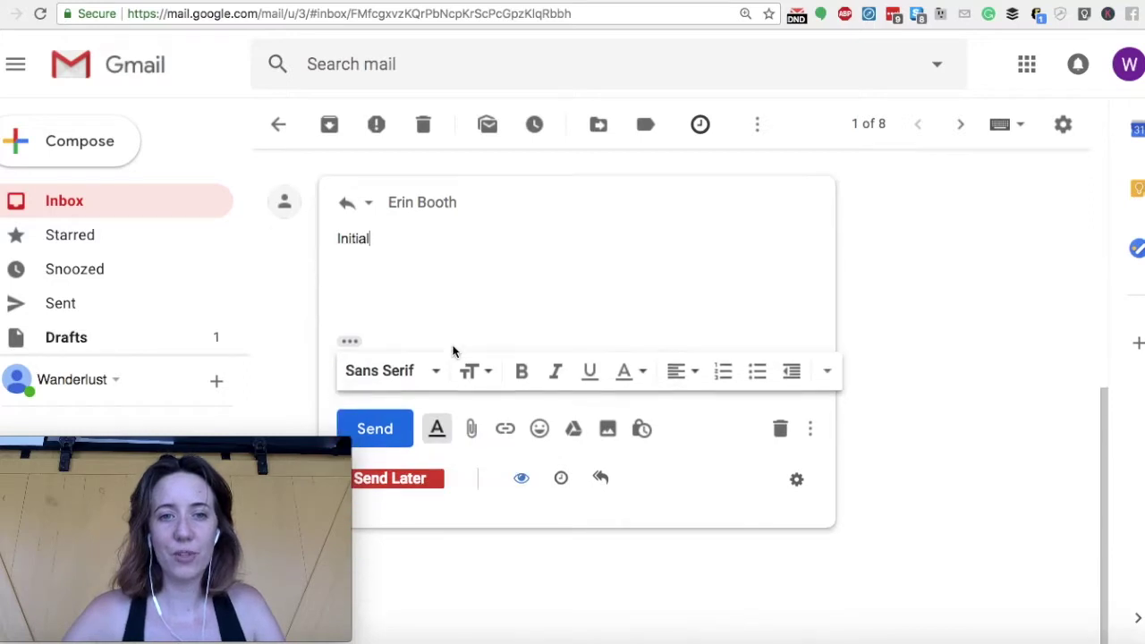
pyautogui.write('email t')
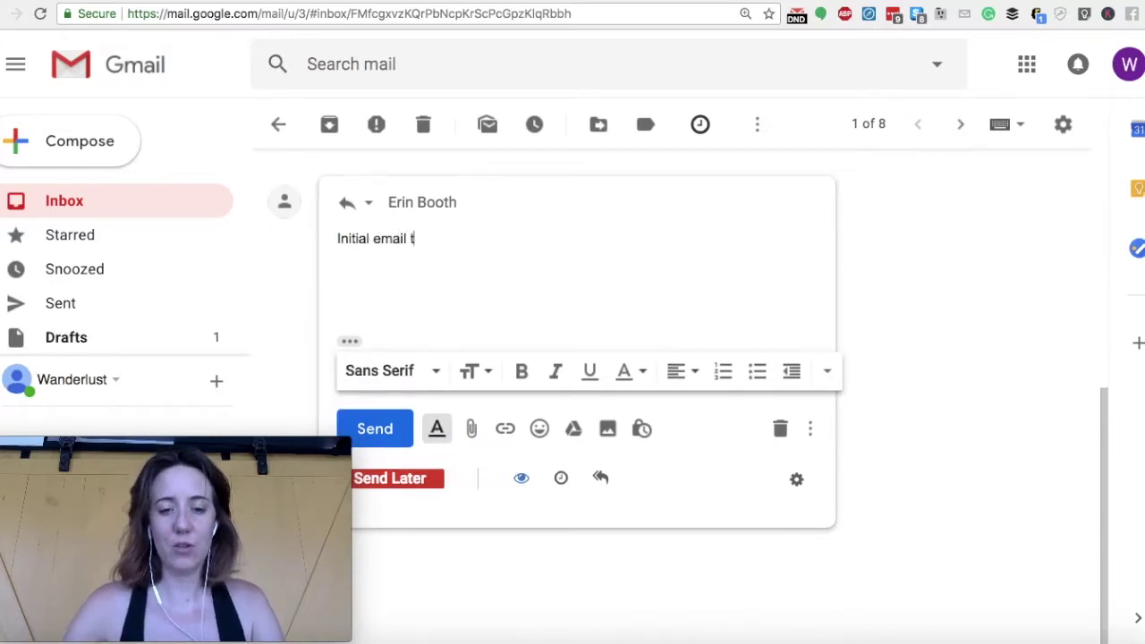
pyautogui.write('o client - re')
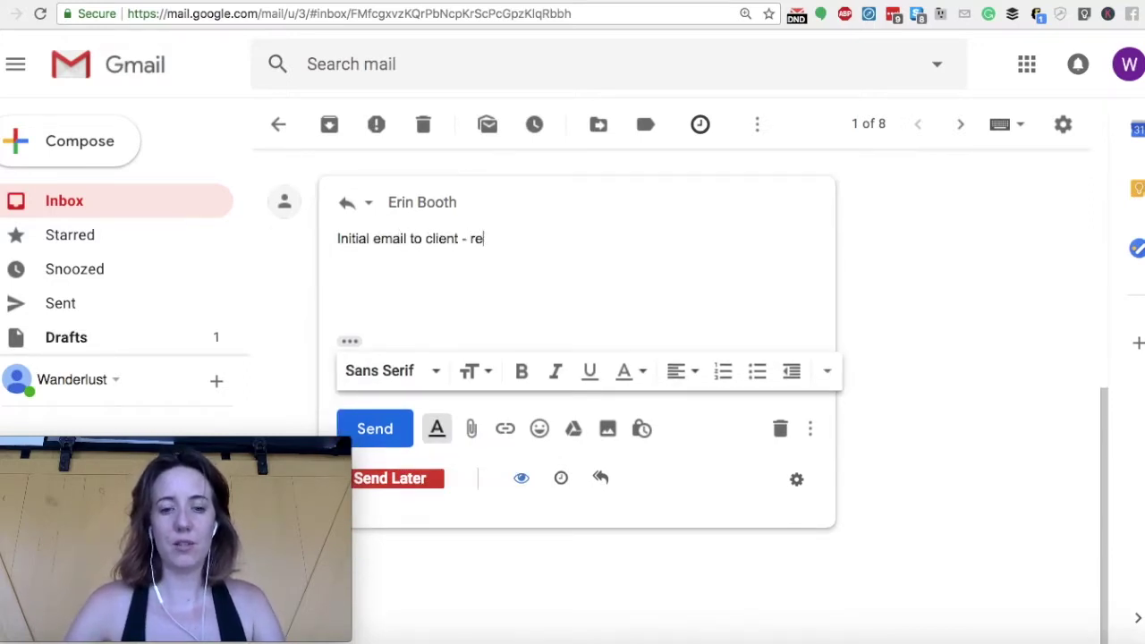
pyautogui.write('questing info.')
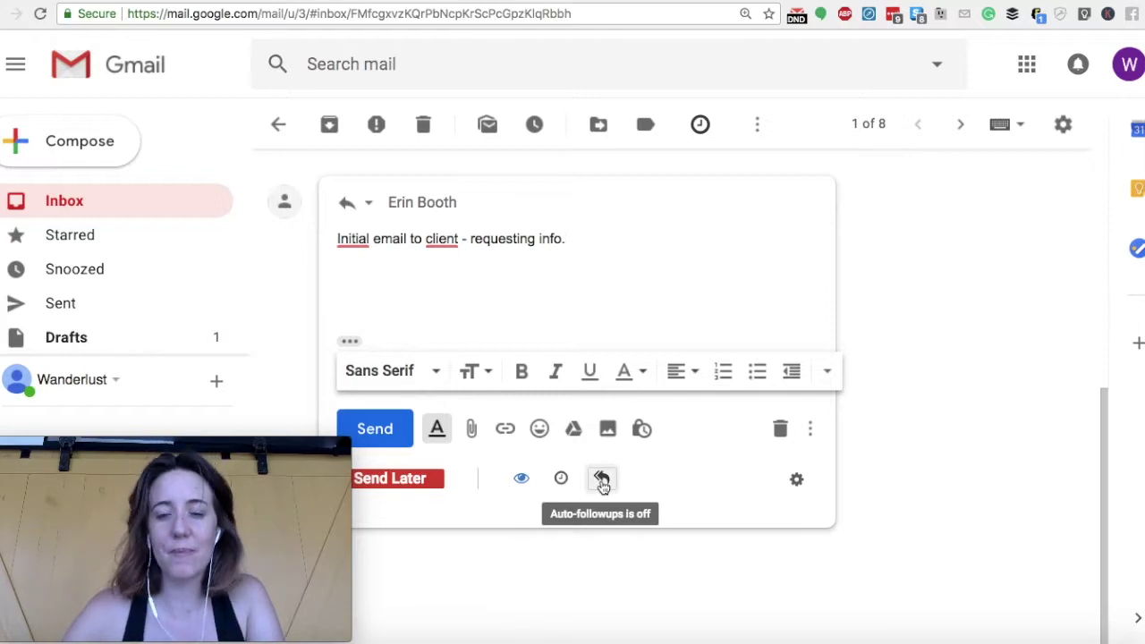
# Open the auto-followup settings for the reply and set the no-reply waiting period to 2 days.
pyautogui.click(601, 480)
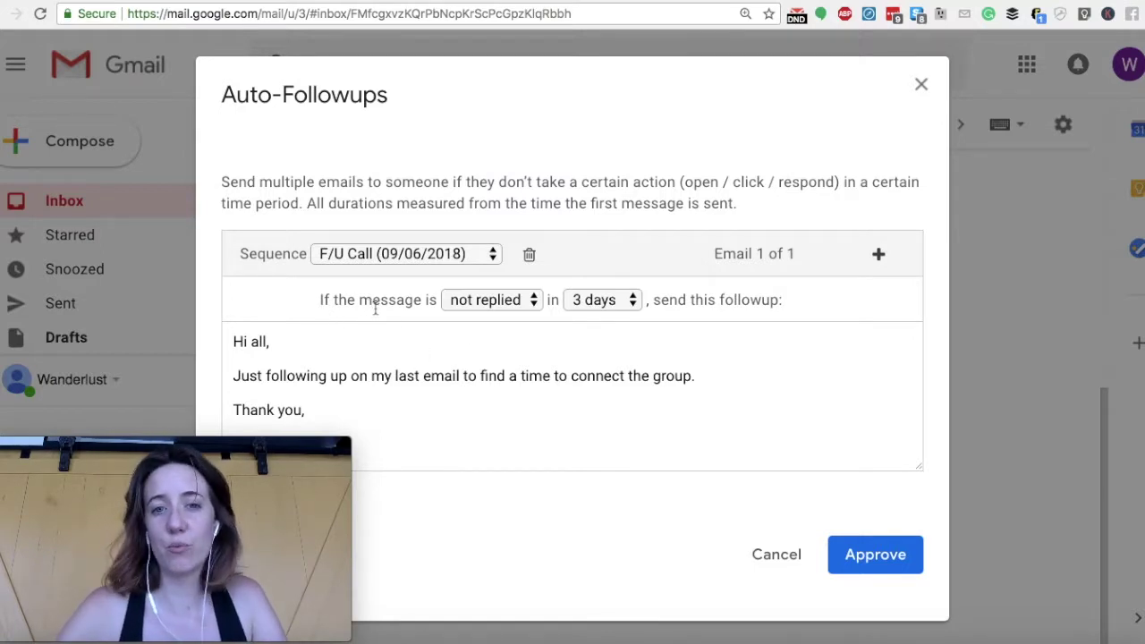
pyautogui.click(614, 304)
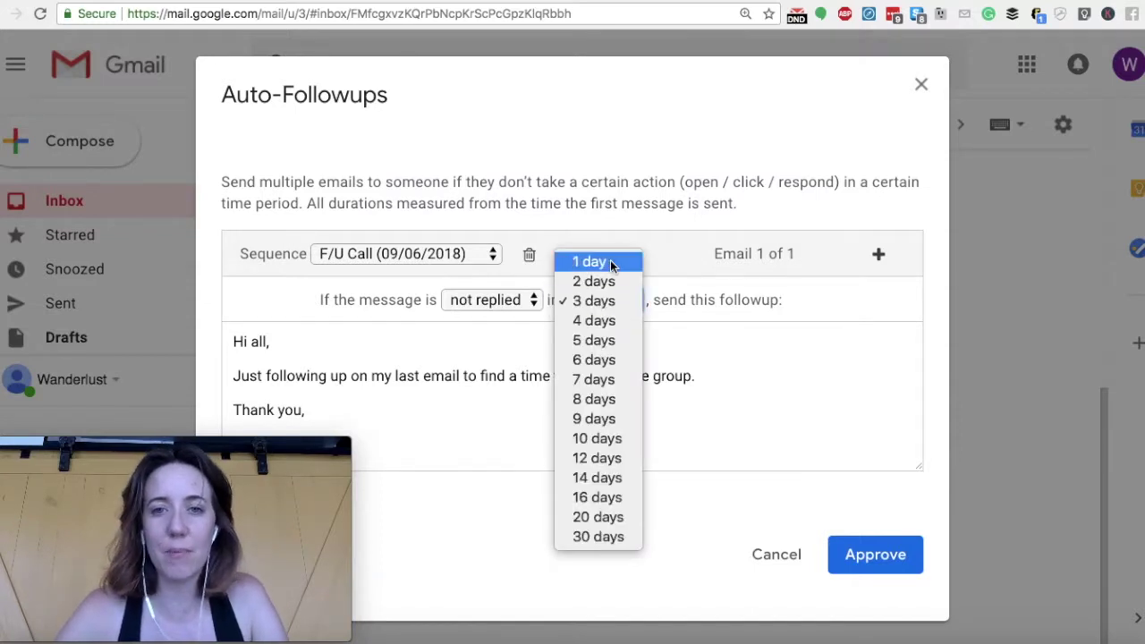
pyautogui.click(614, 281)
pyautogui.click(617, 302)
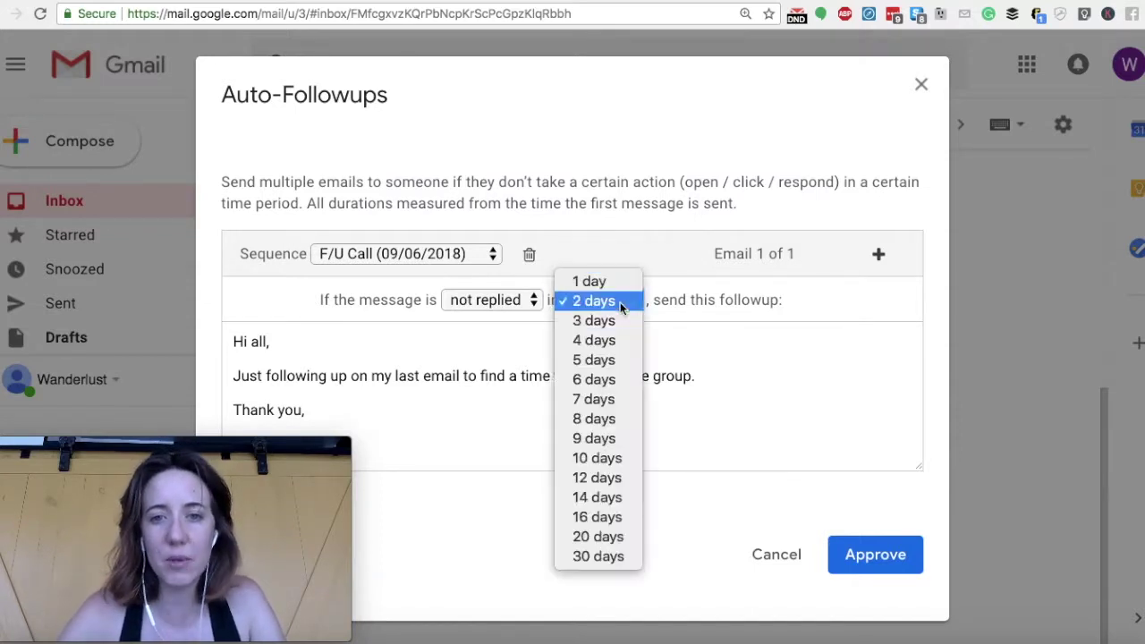
pyautogui.click(594, 284)
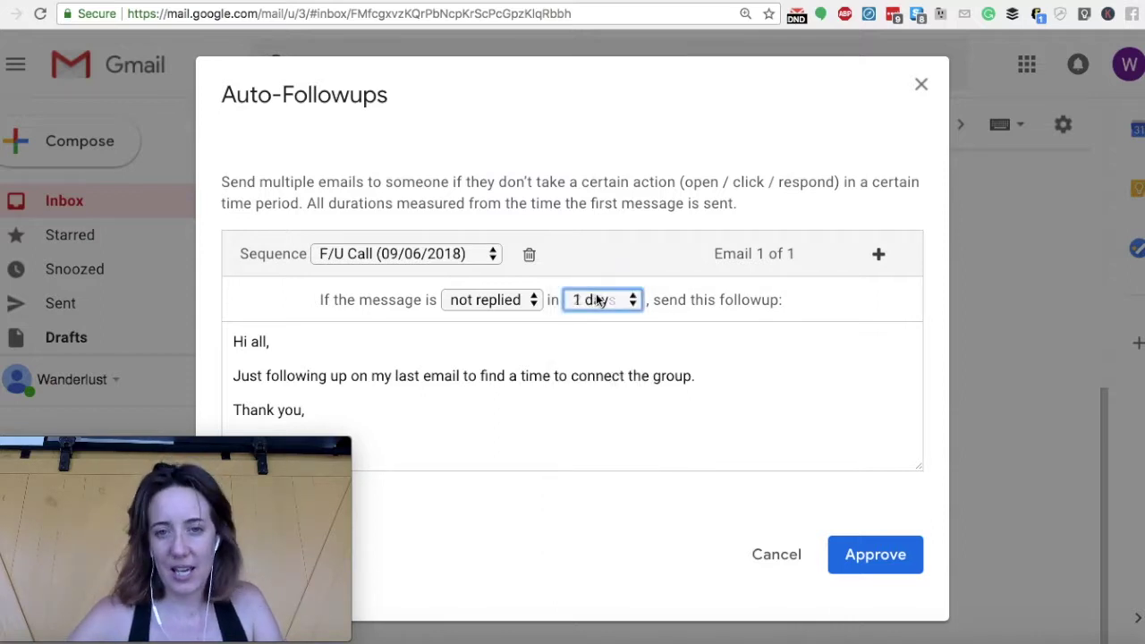
pyautogui.click(602, 300)
pyautogui.click(609, 320)
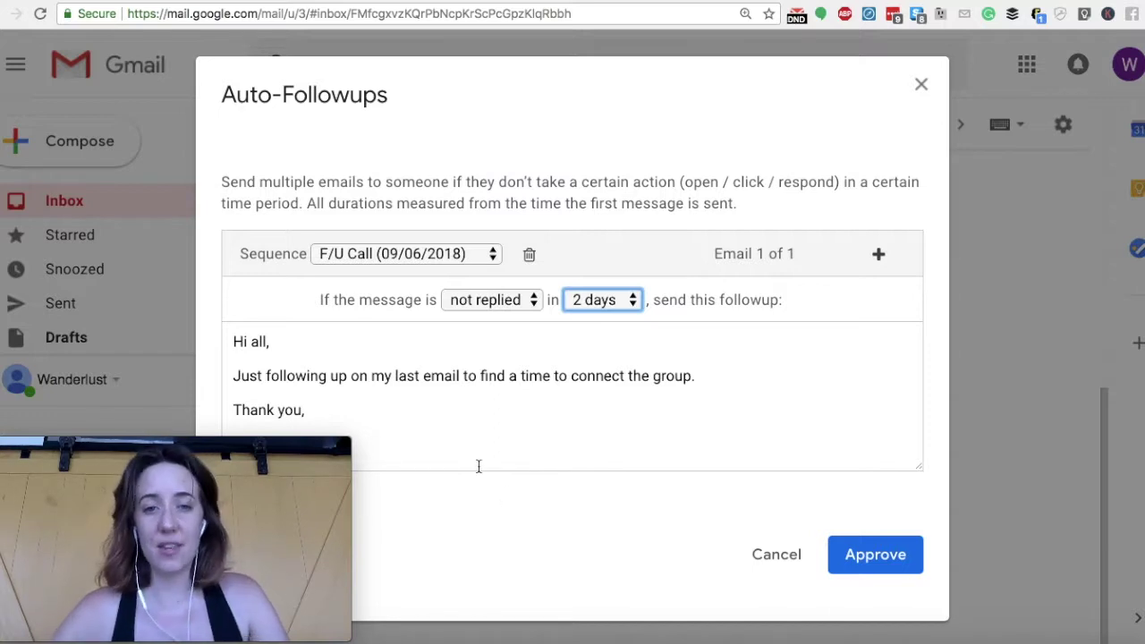
# Change the greeting of the followup message to "Hi there," keeping a blank line beneath it.
pyautogui.click(372, 408)
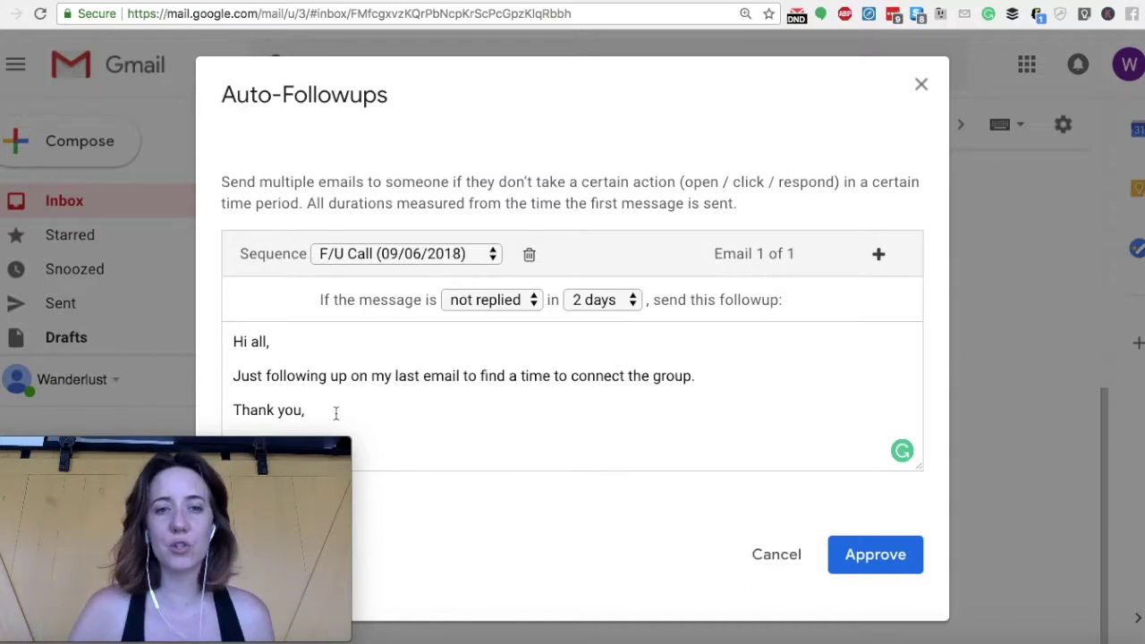
pyautogui.click(277, 341)
pyautogui.press('Delete')
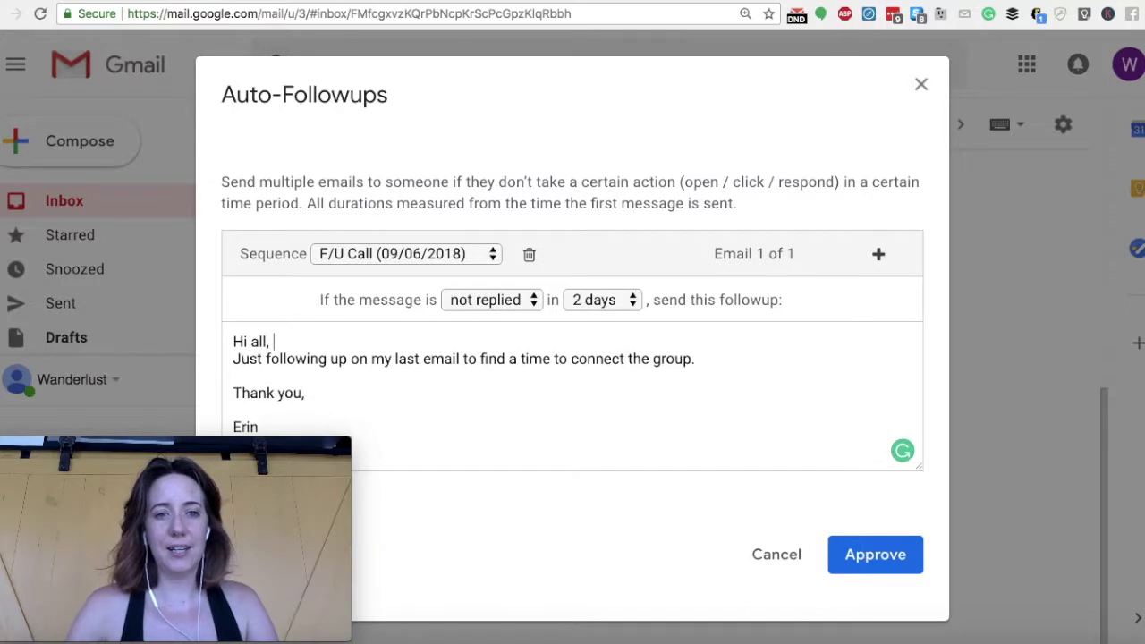
pyautogui.press('BackSpace')
pyautogui.press('BackSpace')
pyautogui.press('BackSpace')
pyautogui.press('BackSpace')
pyautogui.press('BackSpace')
pyautogui.write('there,')
pyautogui.press('Return')
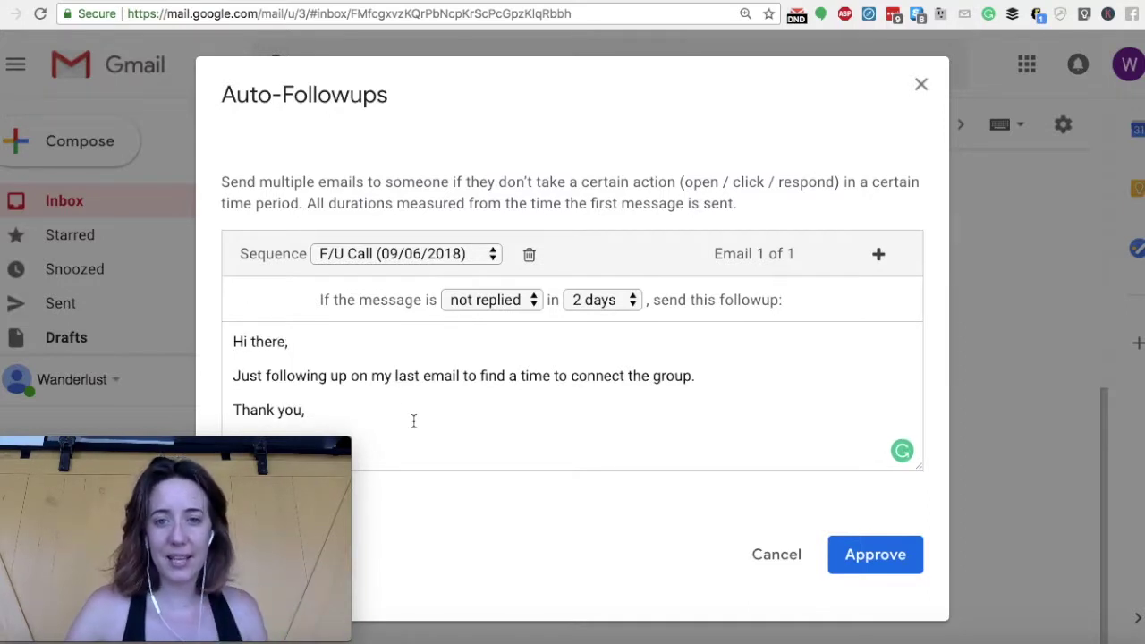
# Shorten the followup's body sentence to "Just following up on my last email." and approve the auto-followup.
pyautogui.moveTo(700, 377); pyautogui.dragTo(460, 376)
pyautogui.press('BackSpace')
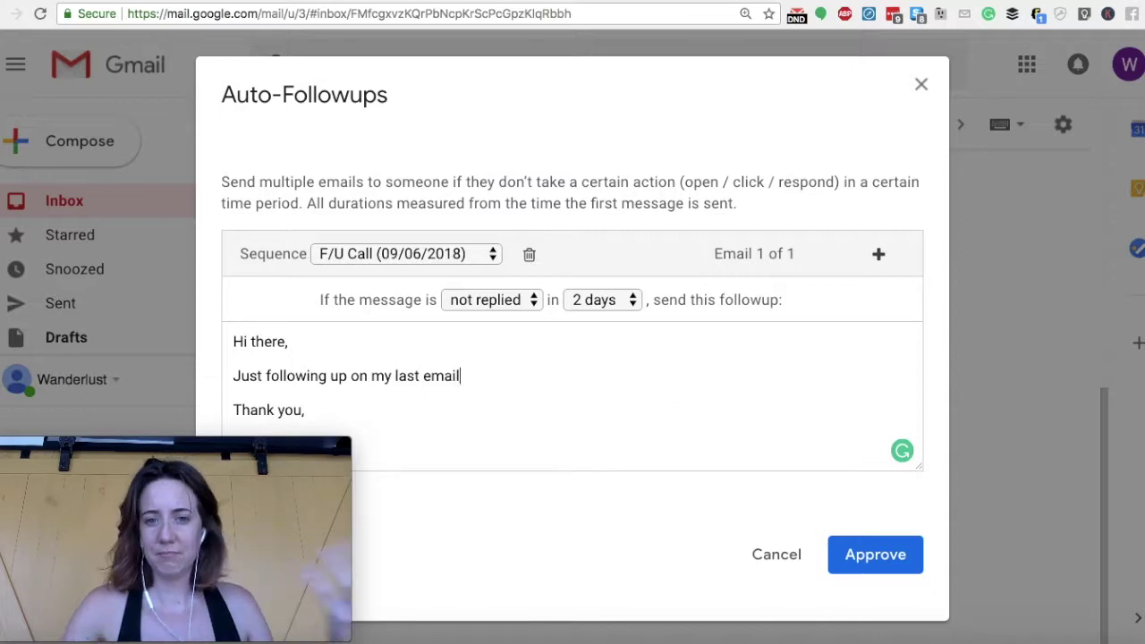
pyautogui.write('.')
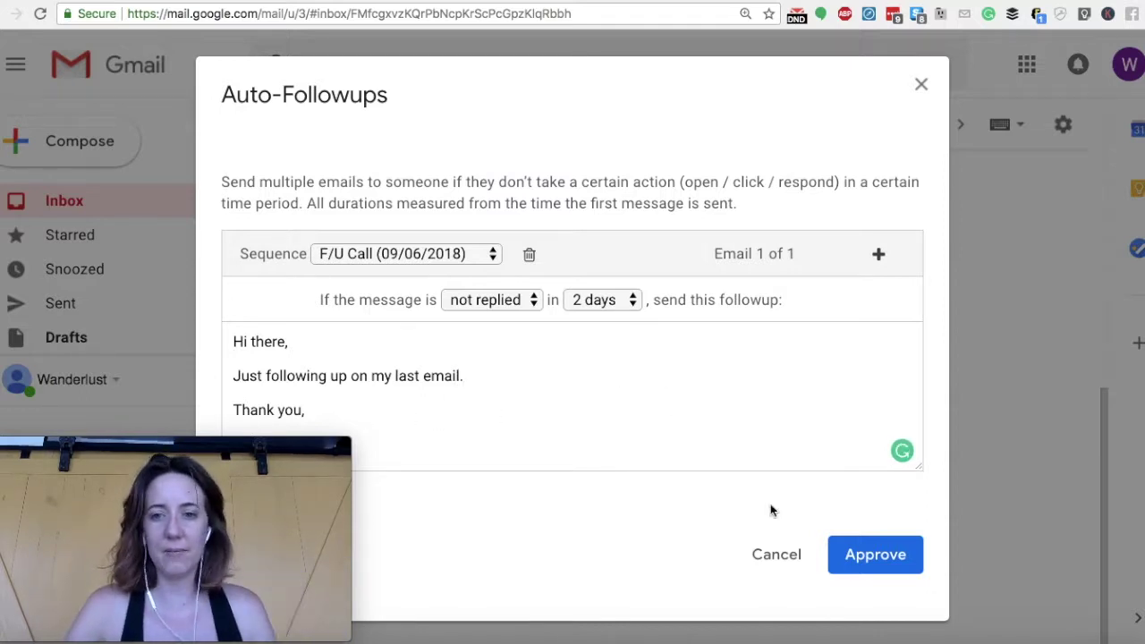
pyautogui.click(878, 556)
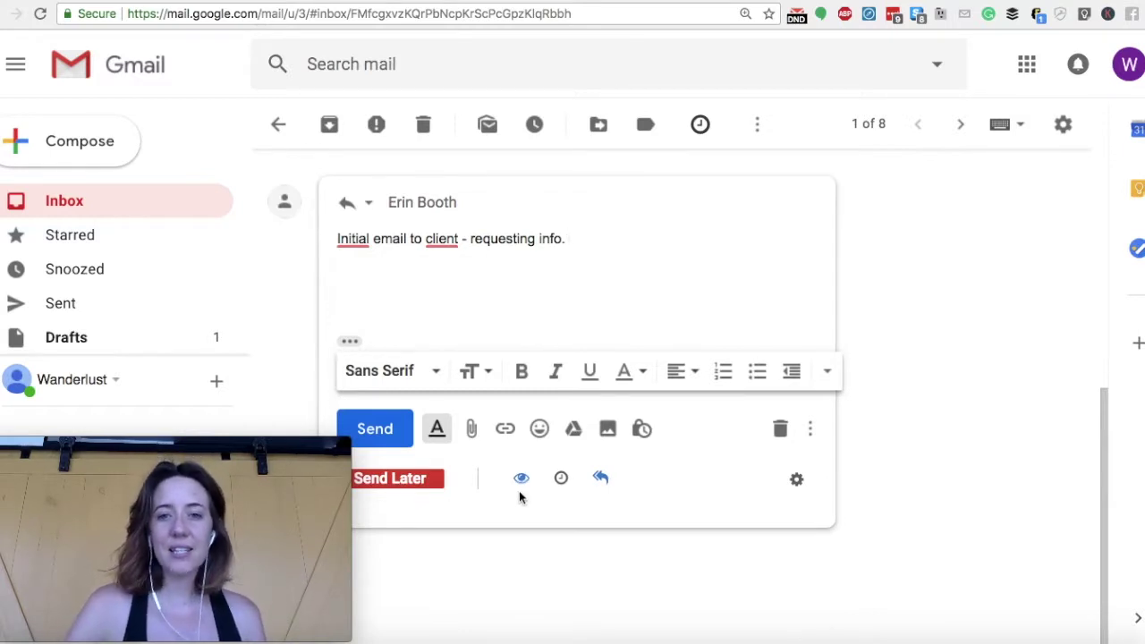
pyautogui.click(538, 547)
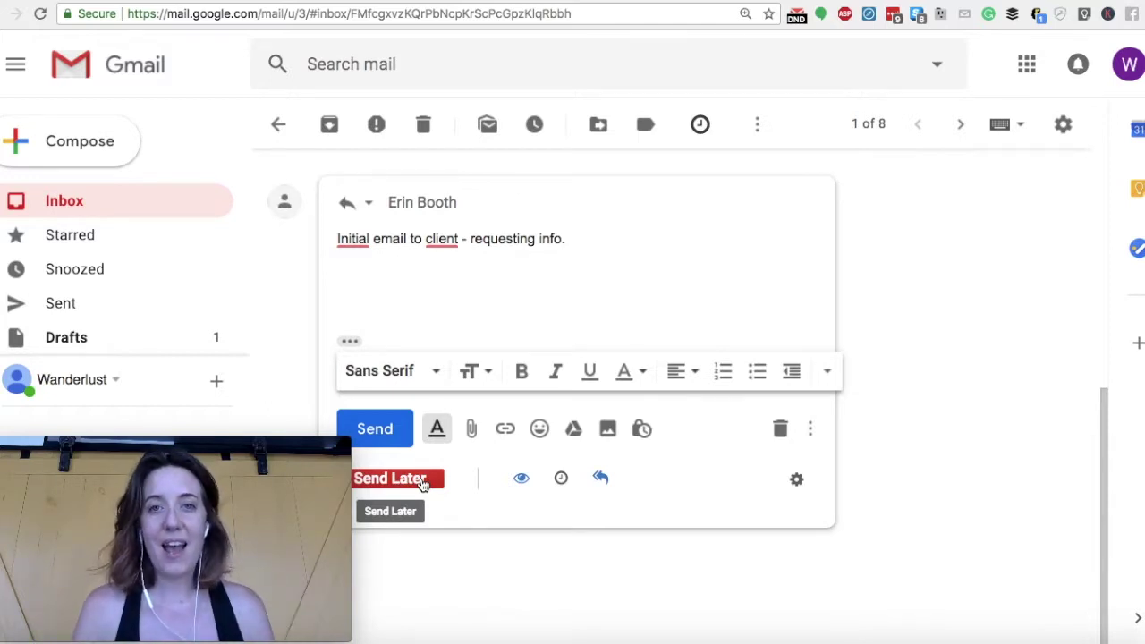
# Set the reply's Send Later schedule to 09/07/2018 at 04:30 PM.
pyautogui.click(423, 481)
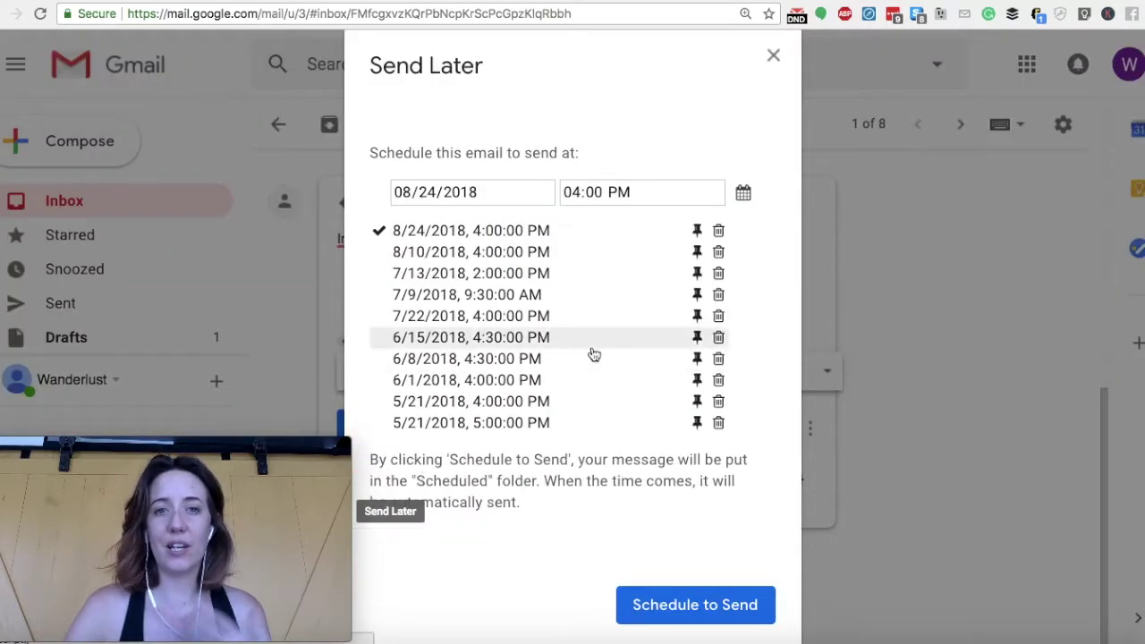
pyautogui.click(407, 192)
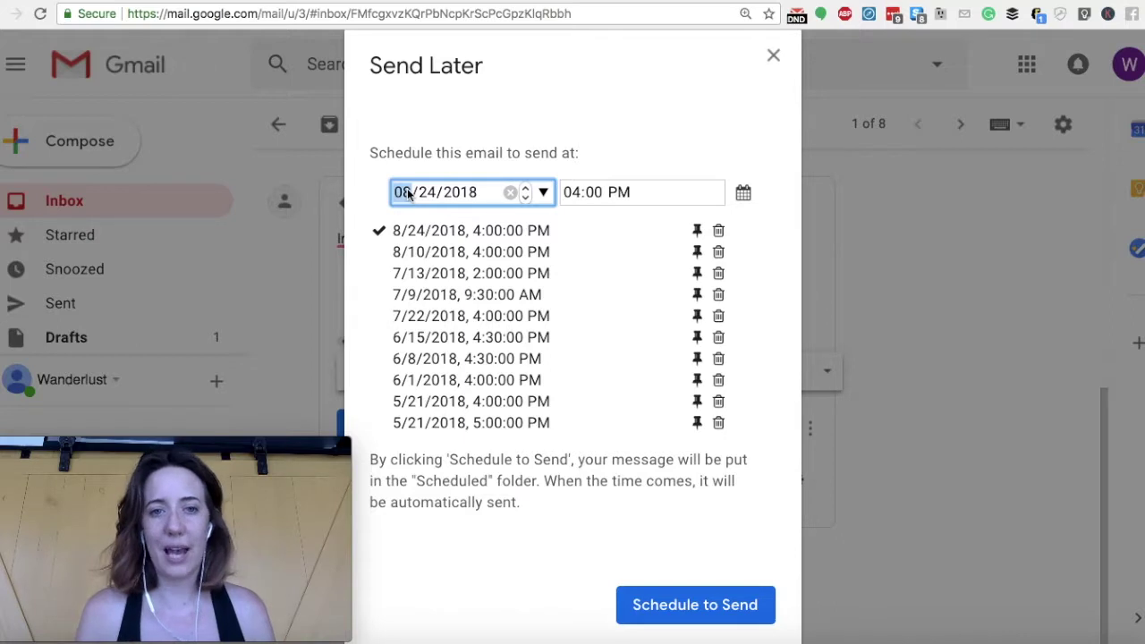
pyautogui.write('9/0')
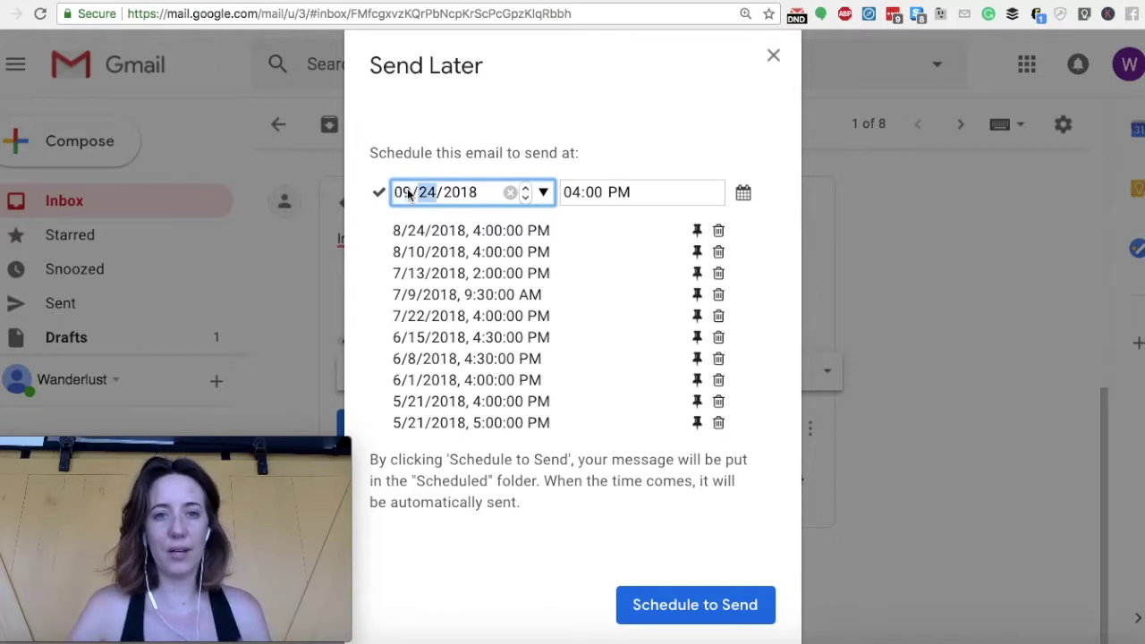
pyautogui.write('7')
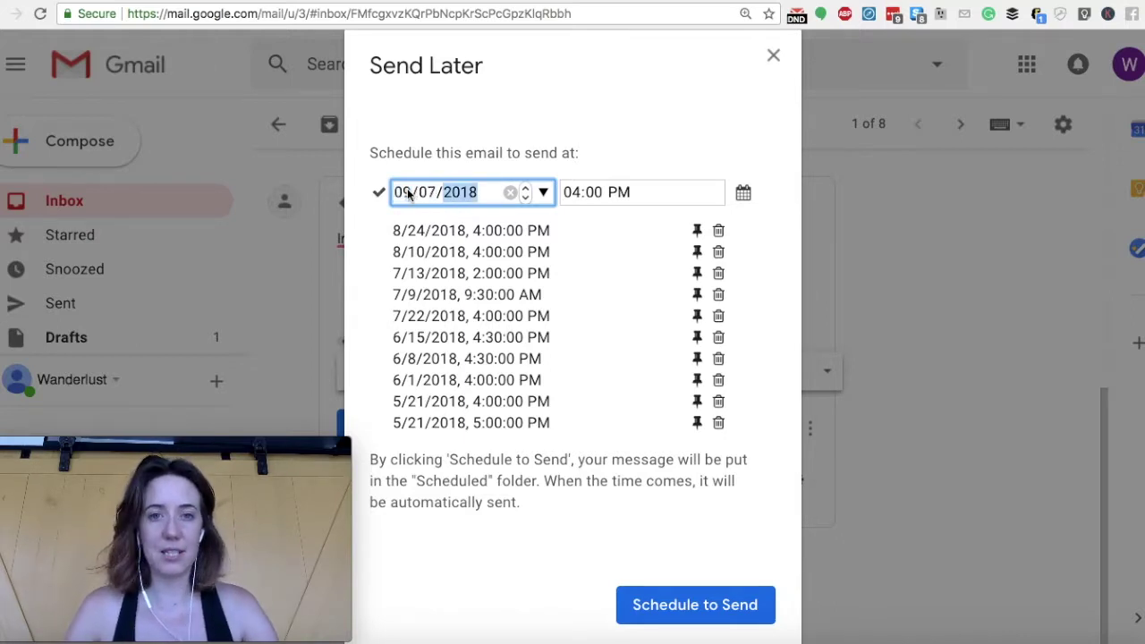
pyautogui.click(572, 193)
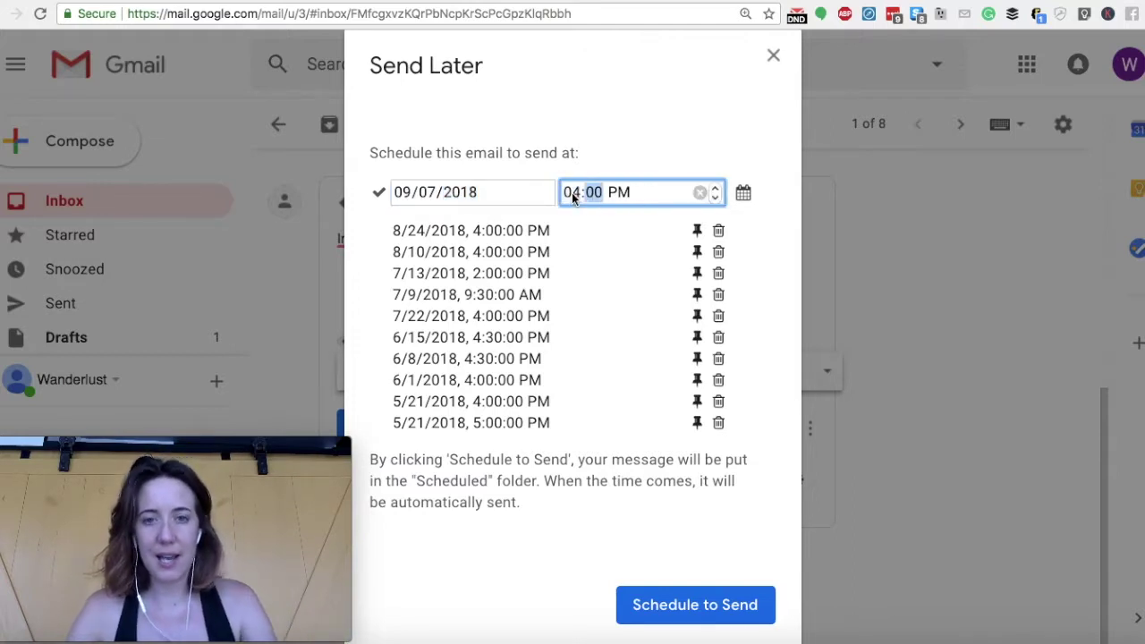
pyautogui.write('40')
pyautogui.click(594, 192)
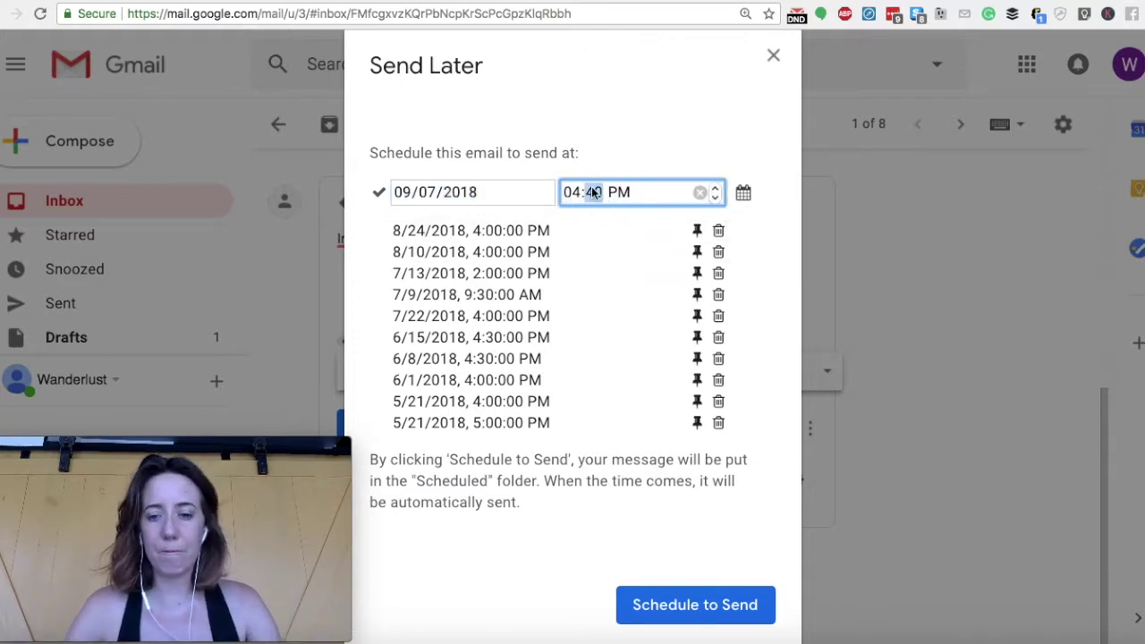
pyautogui.write('30')
pyautogui.click(639, 90)
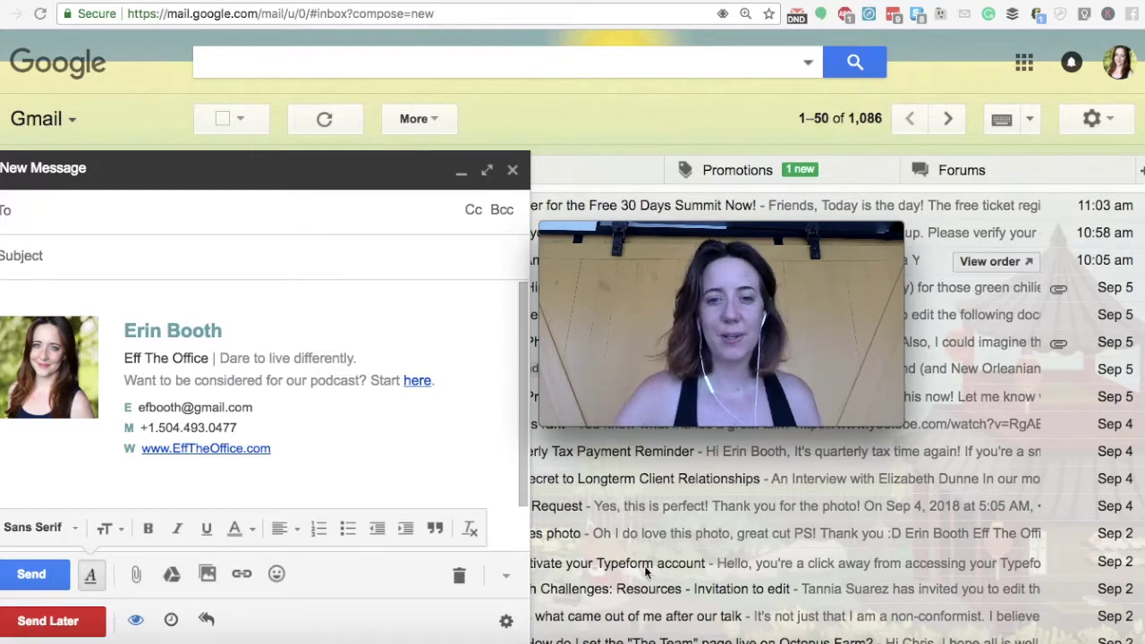
# Open The Top Inbox dashboard from the new message's extension settings and remove the Udacity address from the shared email accounts.
pyautogui.click(506, 625)
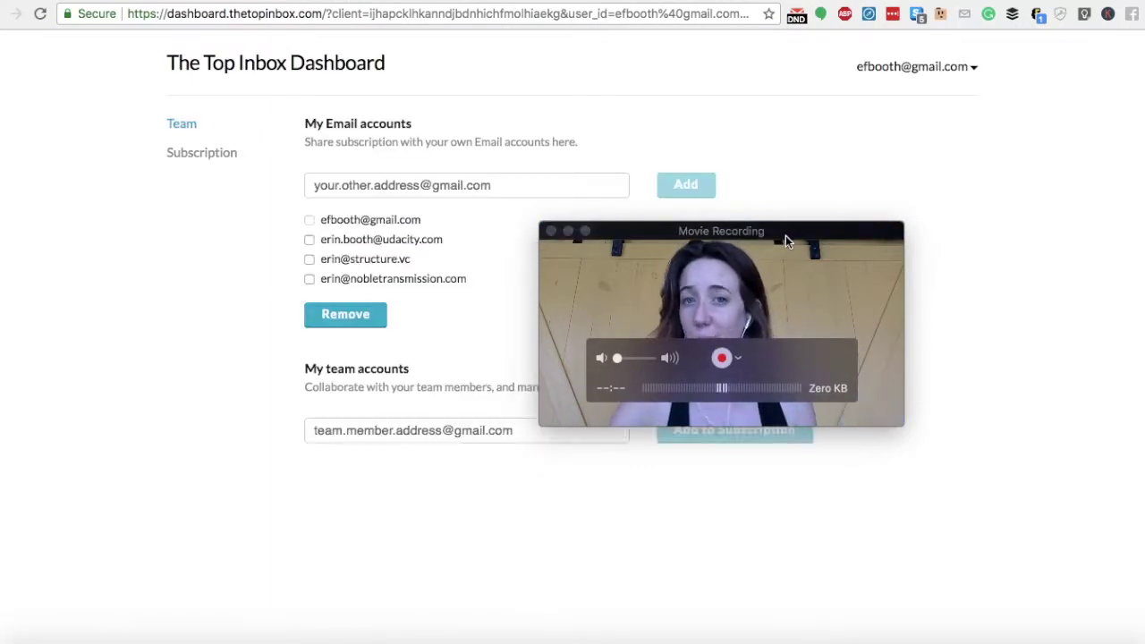
pyautogui.moveTo(786, 235); pyautogui.dragTo(235, 404)
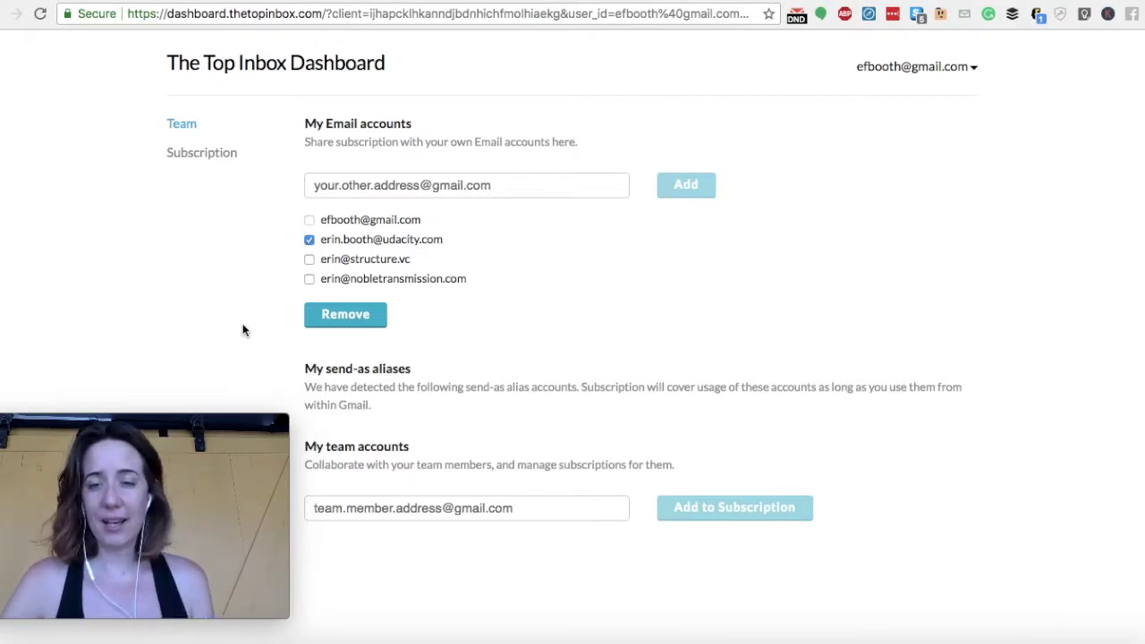
pyautogui.click(340, 315)
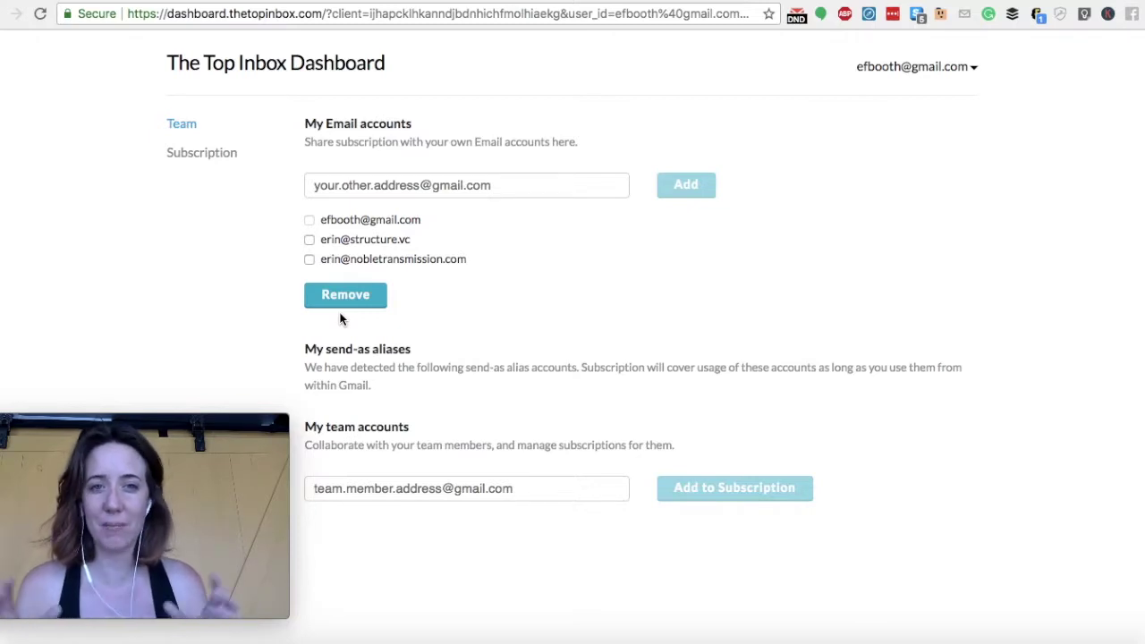
# Open the subscription section of The Top Inbox dashboard.
pyautogui.click(206, 154)
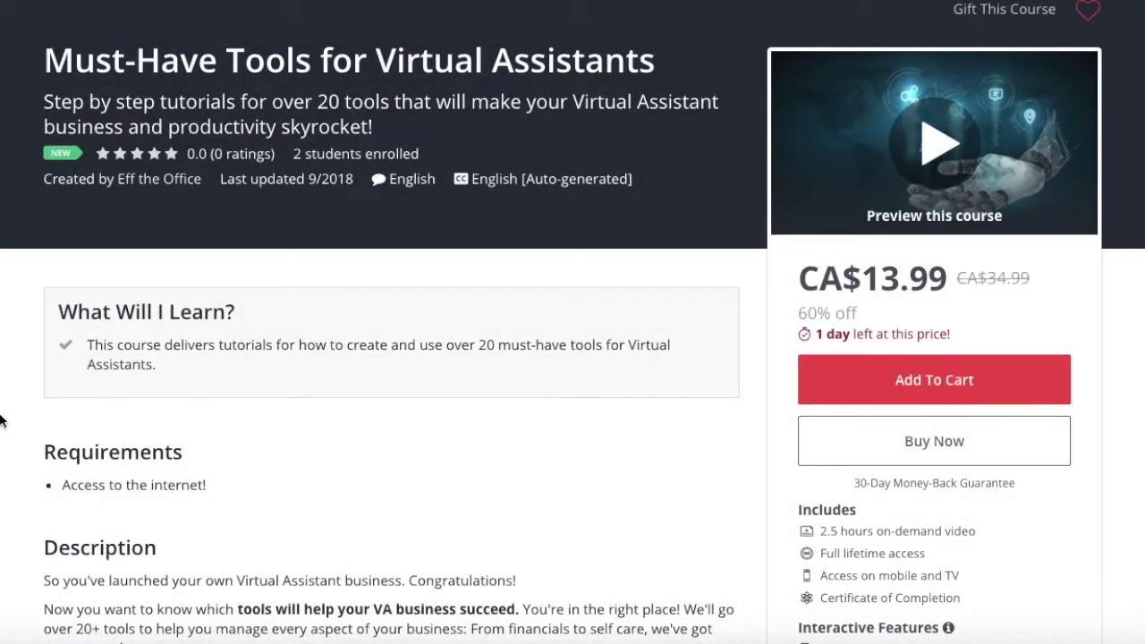
# Examine the Udemy course page for Must-Have Tools for Virtual Assistants, including its requirements, description, target audience and included features.
pyautogui.scroll(-1, 573, 358)
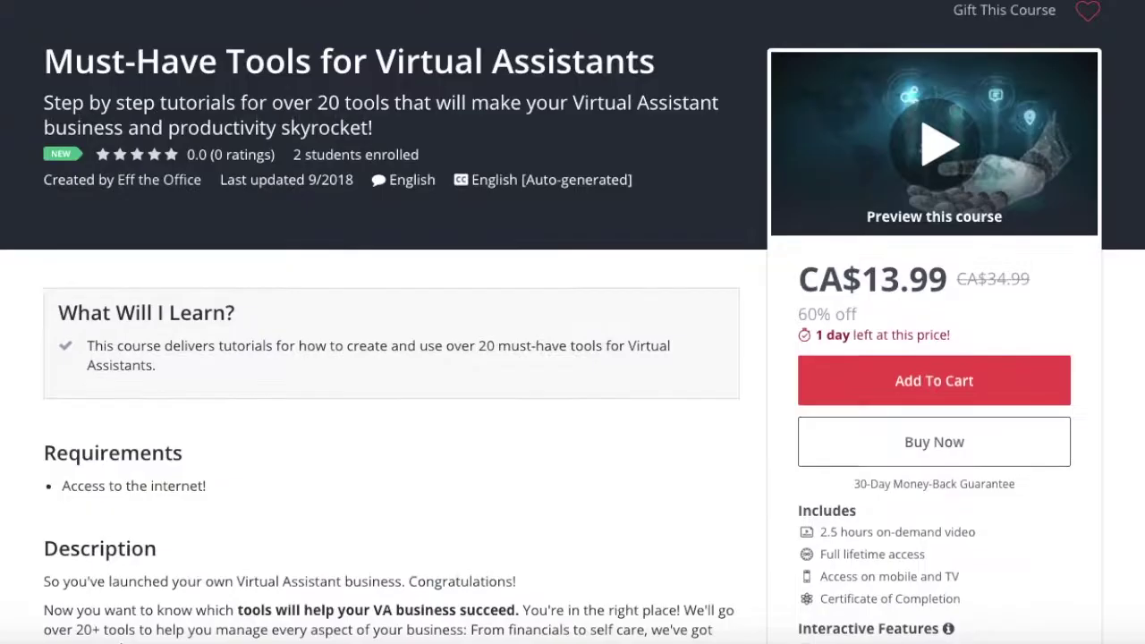
pyautogui.scroll(-4, 573, 358)
pyautogui.scroll(-4, 572, 358)
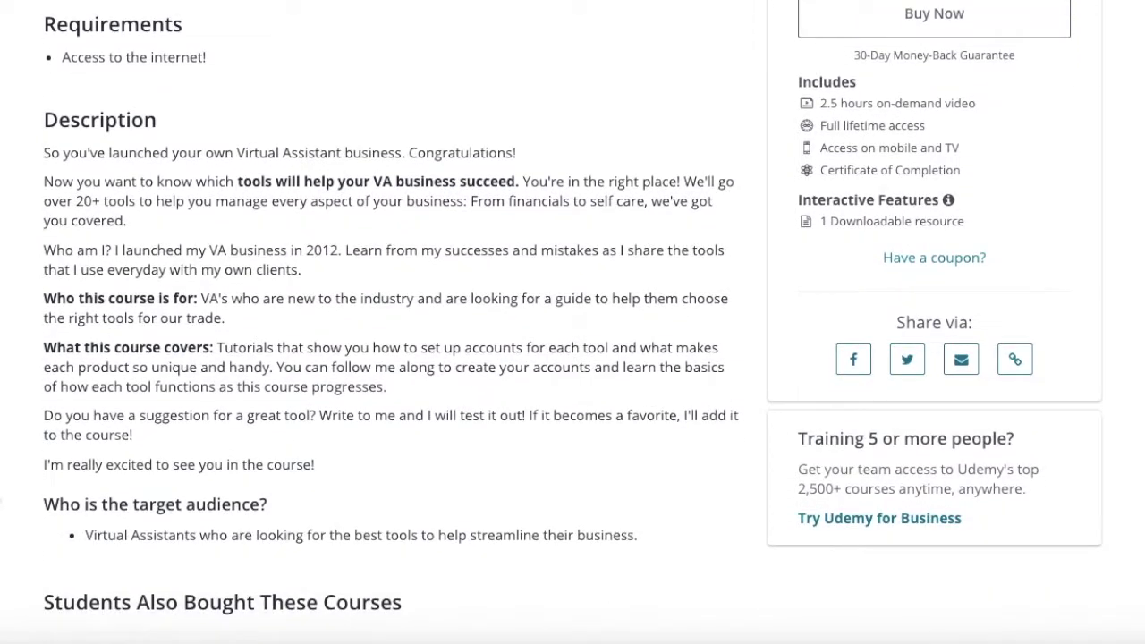
pyautogui.scroll(-12, 572, 358)
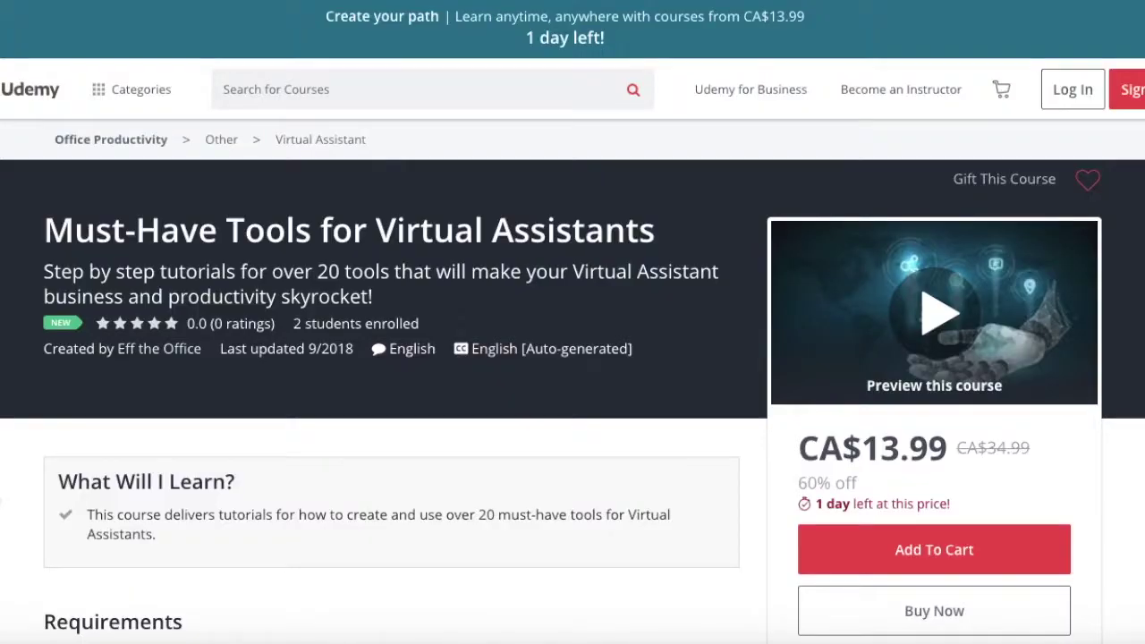
pyautogui.scroll(-1, 573, 323)
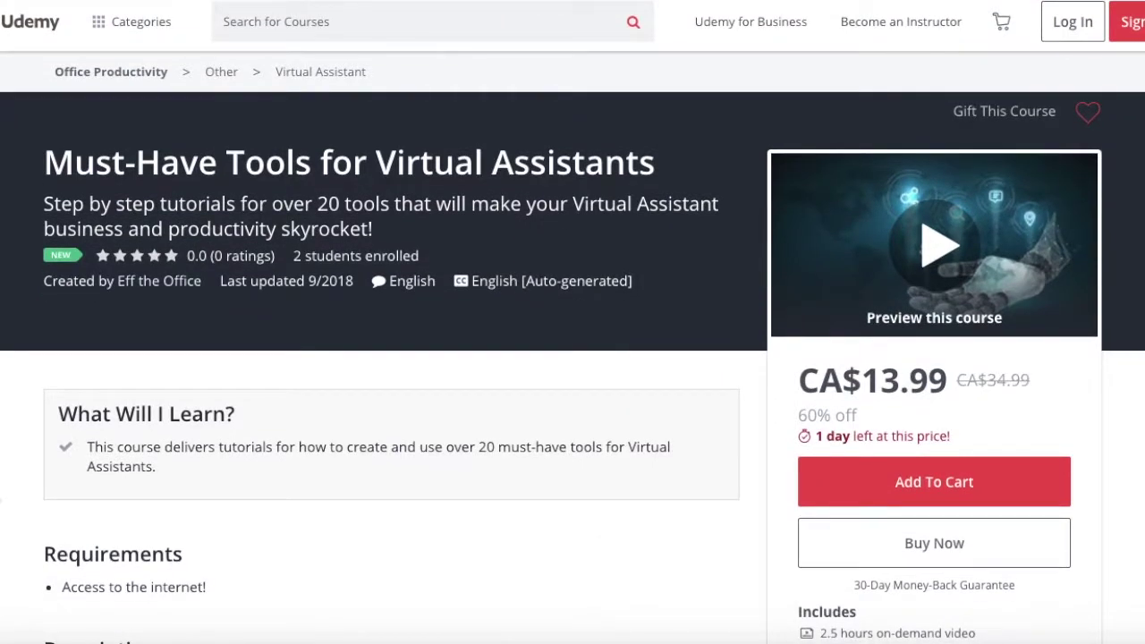
pyautogui.scroll(-3, 573, 323)
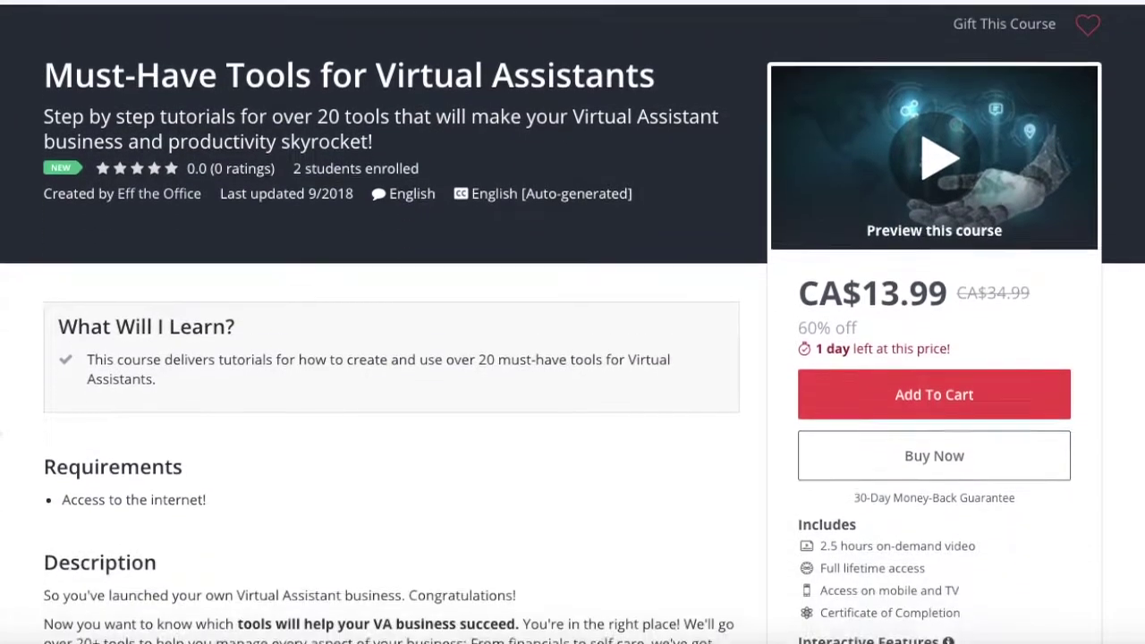
pyautogui.scroll(-2, 572, 322)
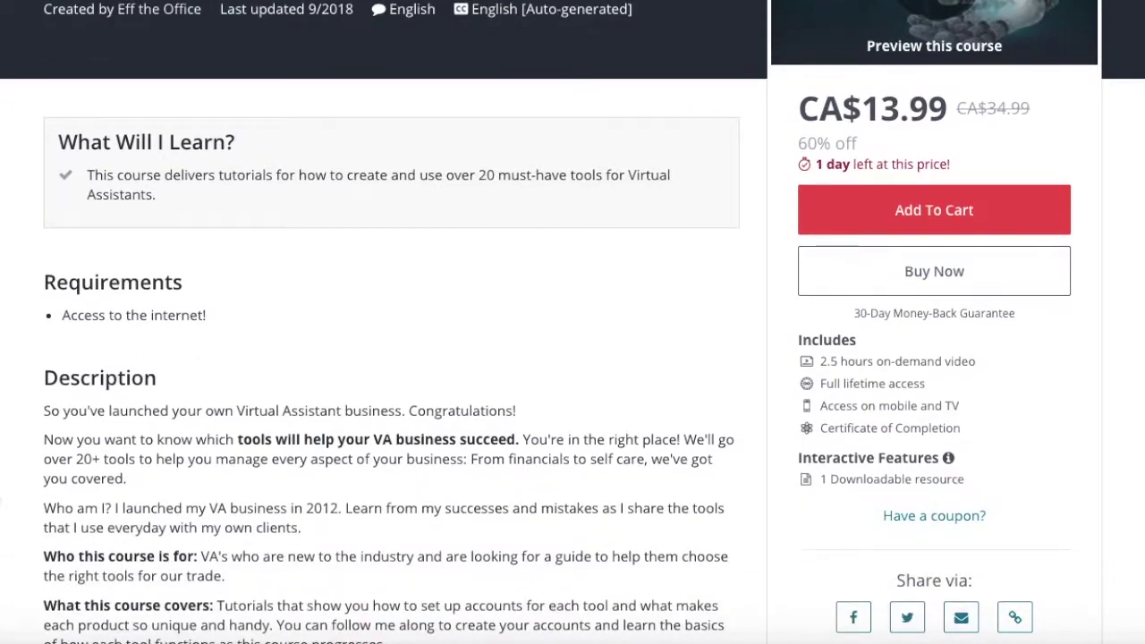